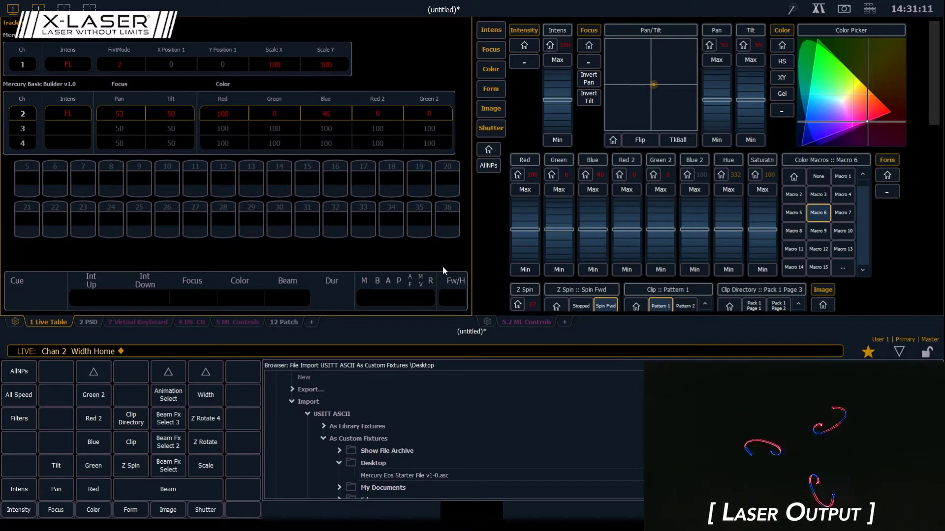
- Start a new untitled show from the File menu and confirm replacing the current show
{"action": "scroll", "coordinate": [345, 400], "scroll_direction": "up", "scroll_amount": 1}
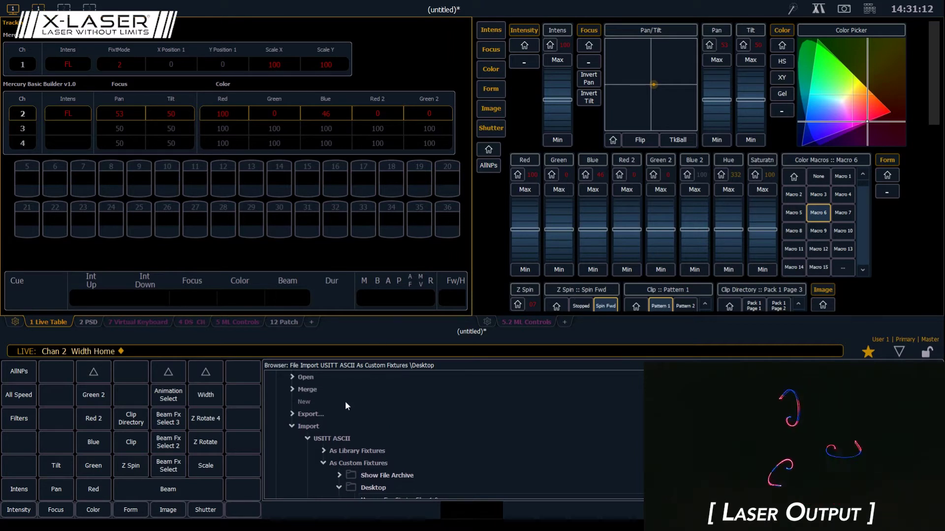
{"action": "left_click", "coordinate": [306, 399]}
{"action": "left_click", "coordinate": [306, 399]}
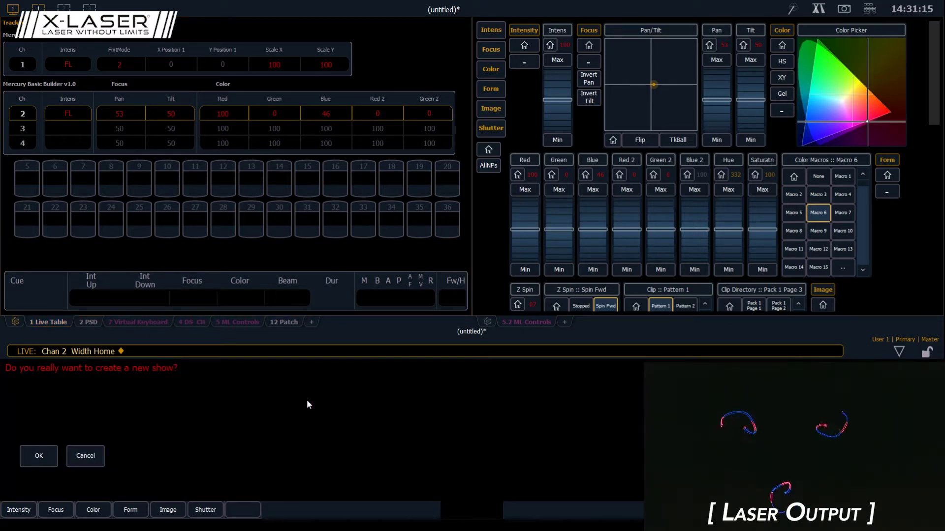
{"action": "left_click", "coordinate": [51, 460]}
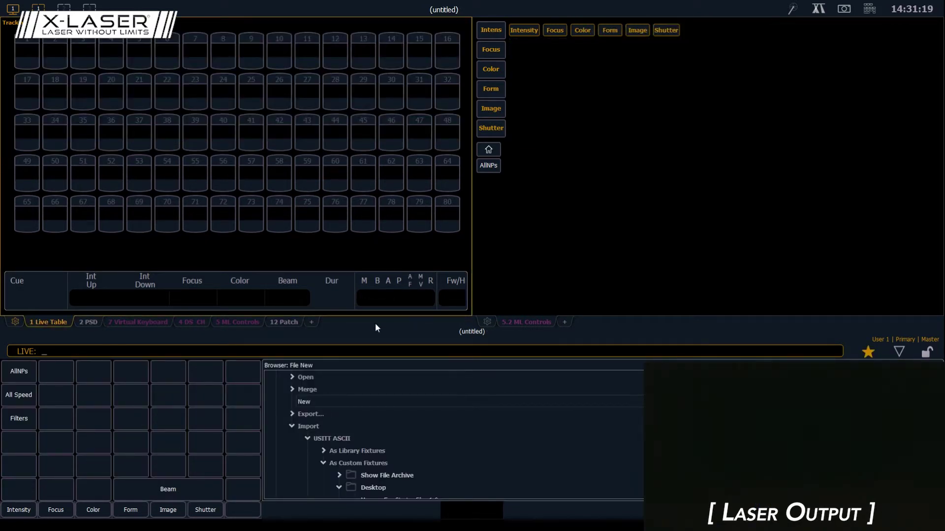
- Import 'Mercury Eos Starter File v1-0.asc' from the Desktop as USITT ASCII custom fixtures
{"action": "scroll", "coordinate": [372, 411], "scroll_direction": "down", "scroll_amount": 2}
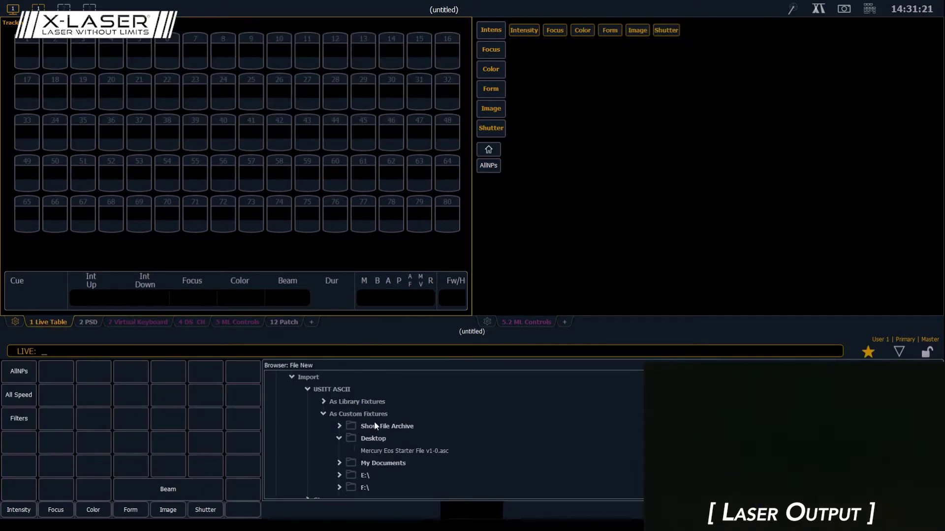
{"action": "left_click", "coordinate": [422, 451]}
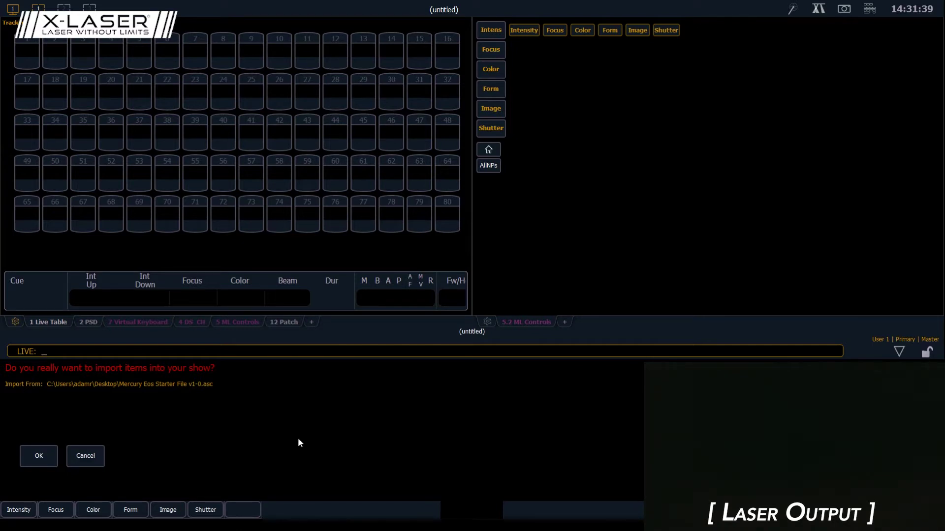
{"action": "left_click", "coordinate": [48, 462]}
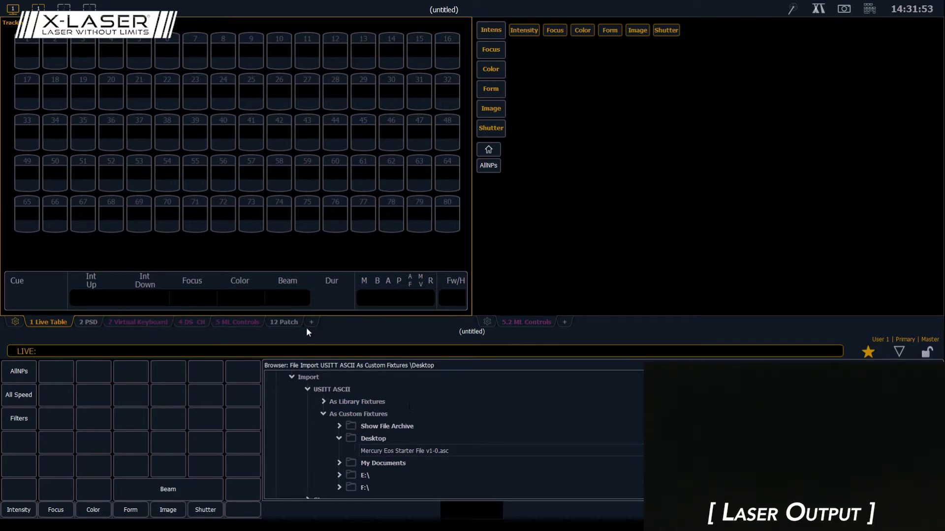
- In Patch, give channel 1 the Favorites type Mercury Master v1.0 and widen the Type column
{"action": "left_click", "coordinate": [293, 320]}
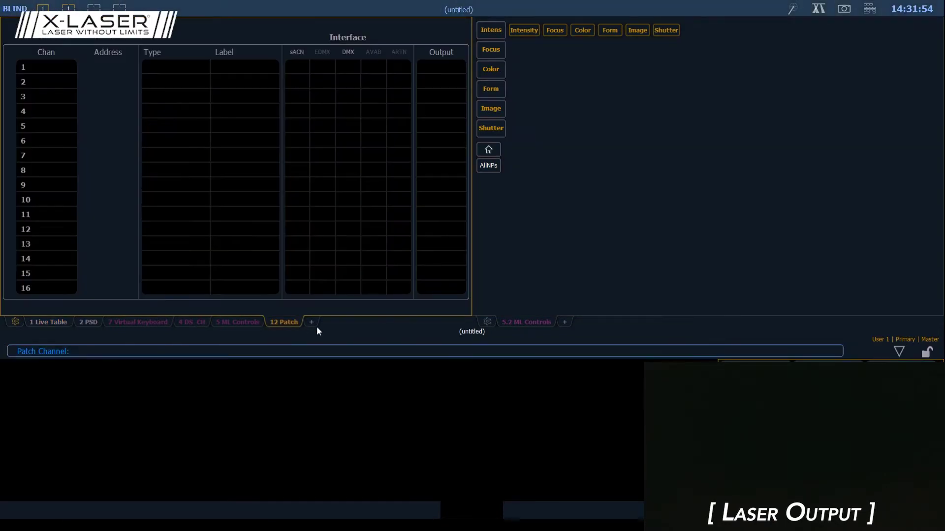
{"action": "left_click", "coordinate": [46, 67]}
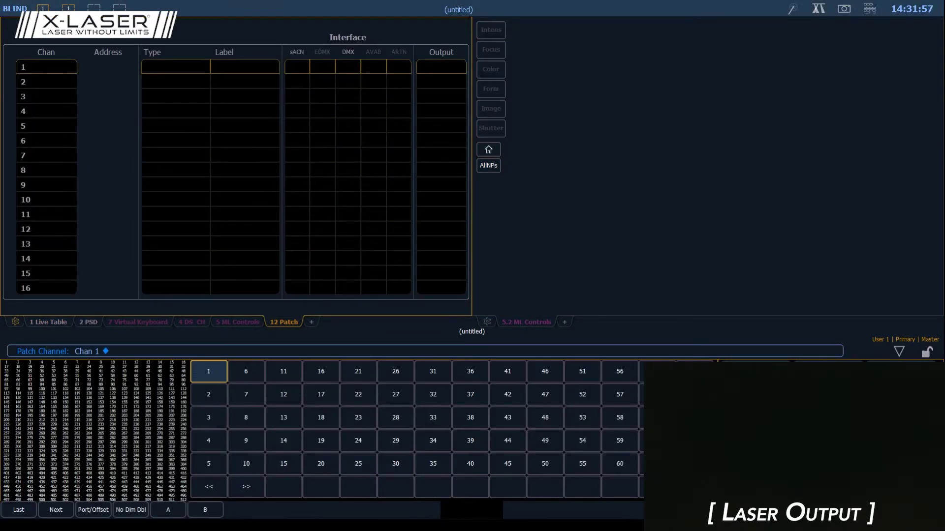
{"action": "left_click", "coordinate": [167, 66]}
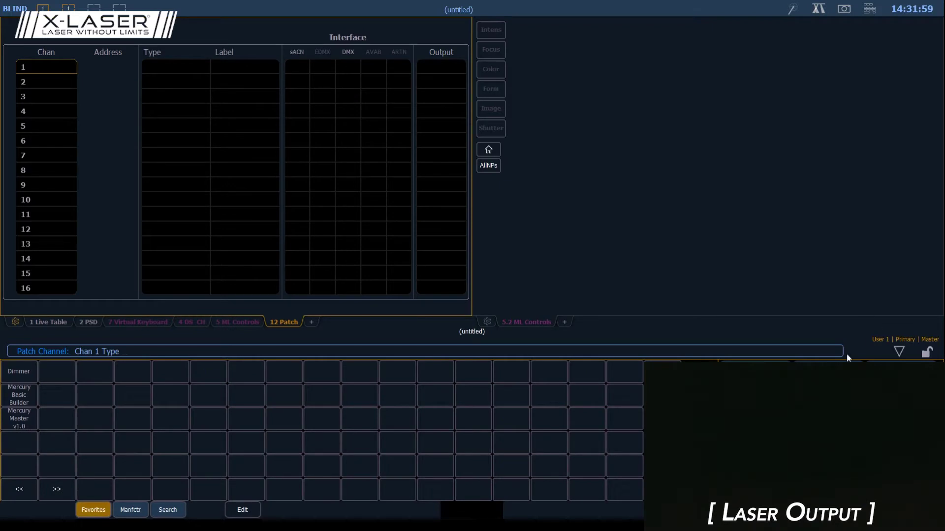
{"action": "left_click", "coordinate": [123, 509]}
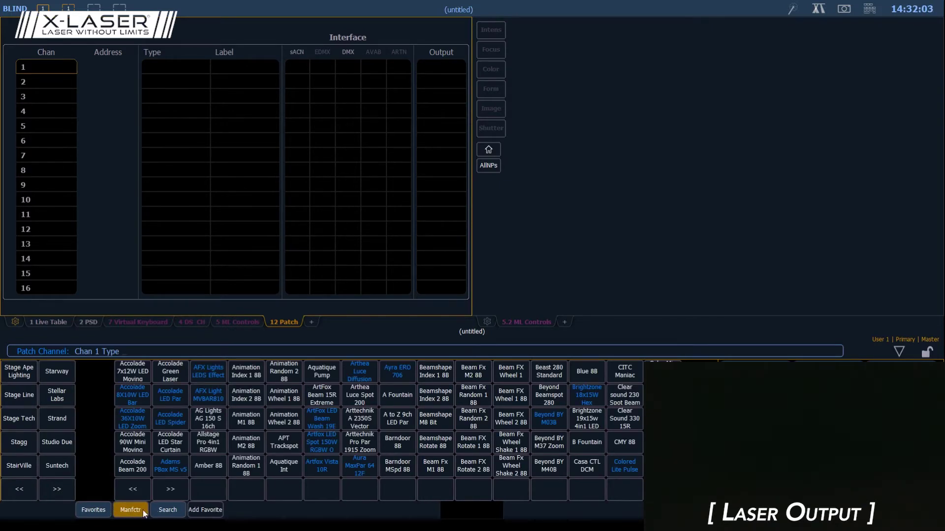
{"action": "left_click", "coordinate": [157, 511]}
{"action": "left_click", "coordinate": [102, 514]}
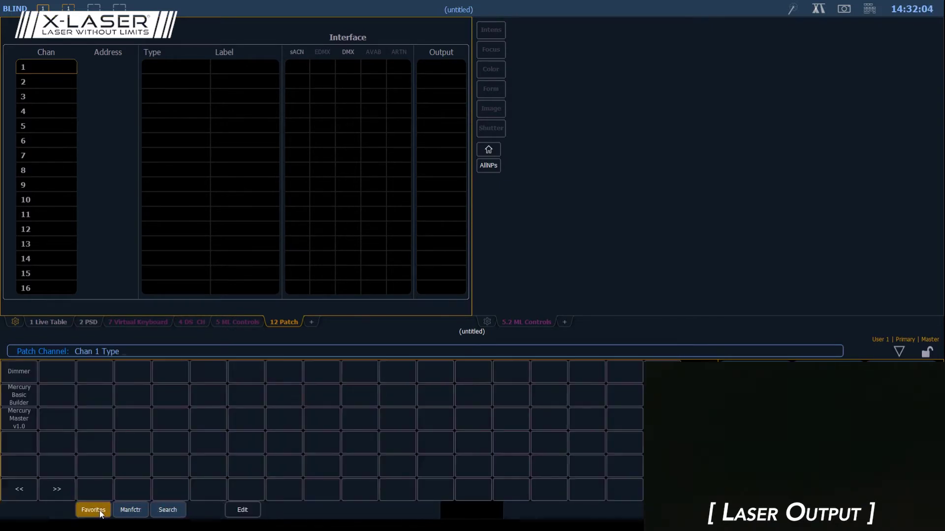
{"action": "left_click", "coordinate": [28, 417]}
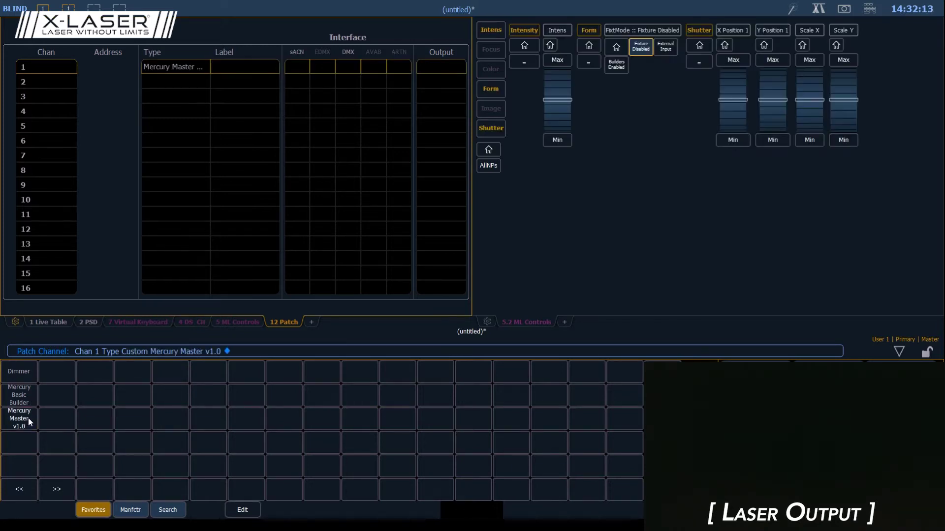
{"action": "left_click_drag", "start_coordinate": [209, 65], "coordinate": [247, 67]}
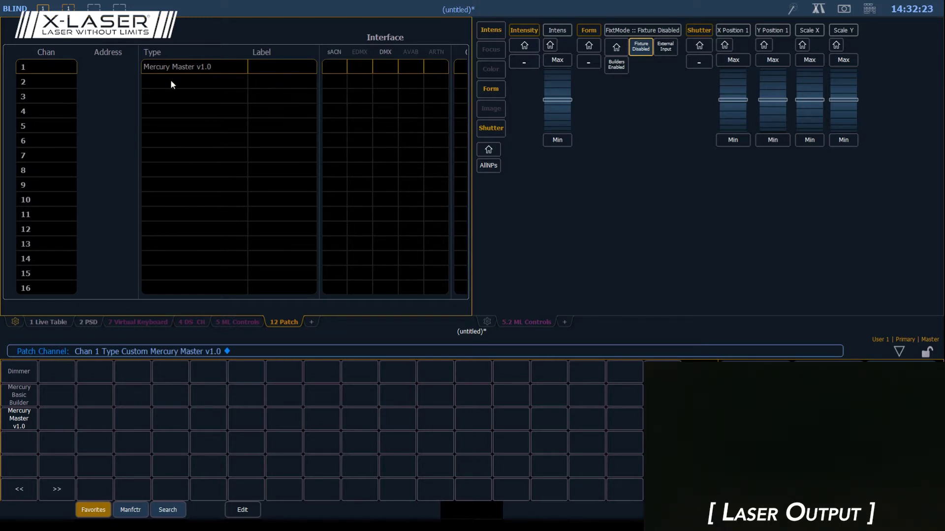
{"action": "left_click", "coordinate": [75, 83]}
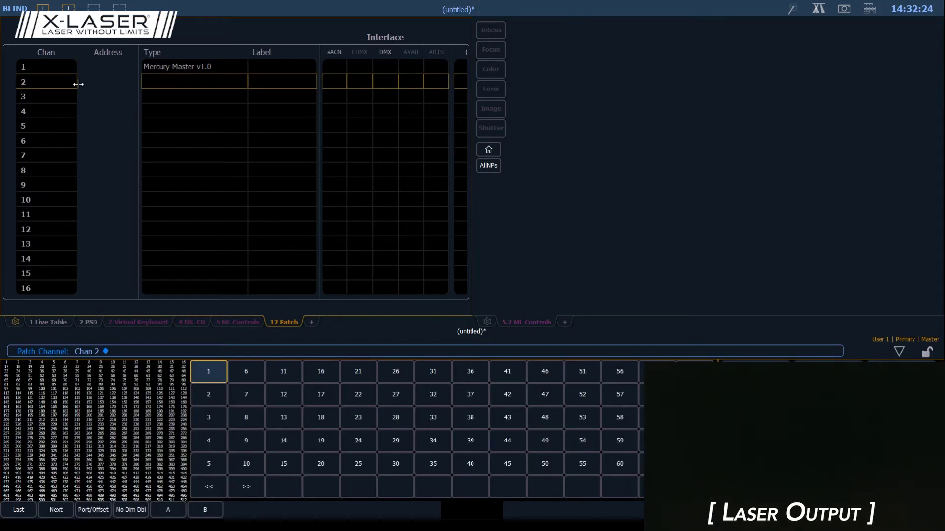
- Select channels 2 thru 4 and assign the Favorites type Mercury Basic Builder v1.0
{"action": "left_click", "coordinate": [52, 110], "text": "ctrl"}
{"action": "left_click", "coordinate": [55, 99], "text": "shift"}
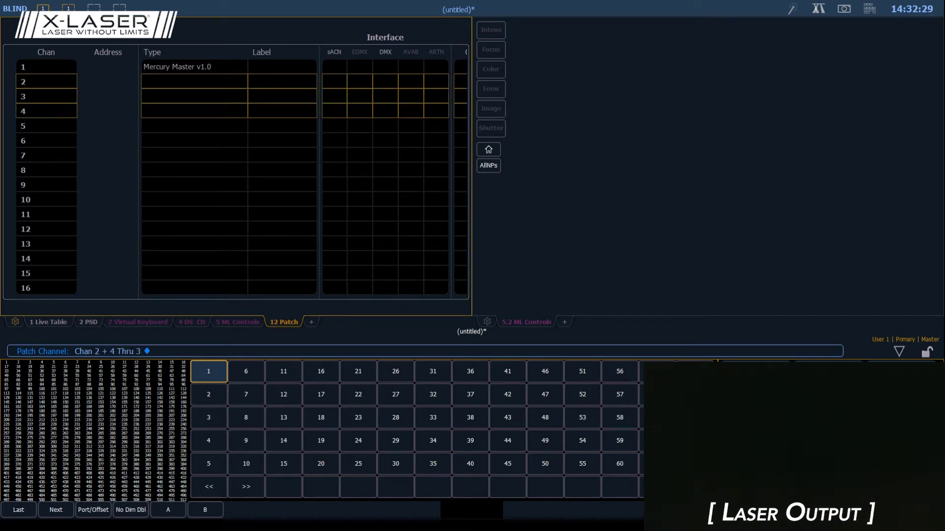
{"action": "left_click", "coordinate": [195, 82]}
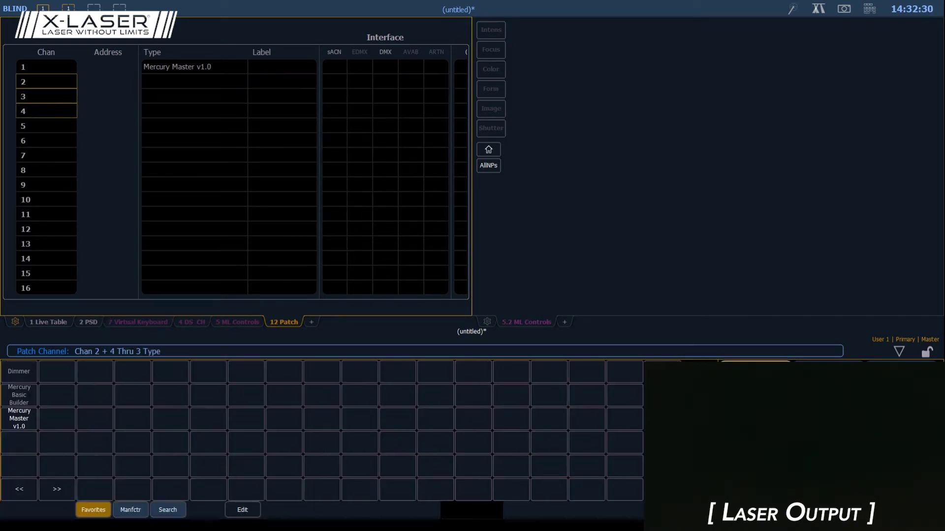
{"action": "left_click", "coordinate": [27, 397]}
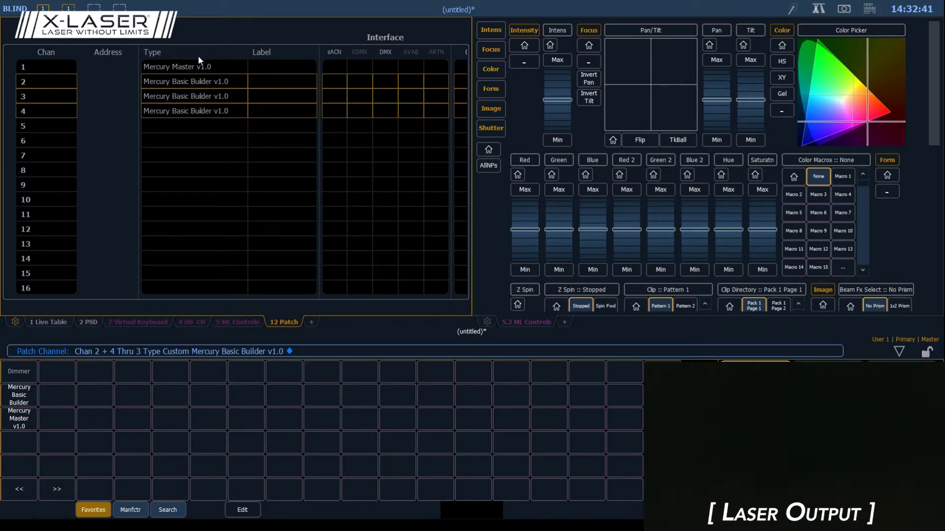
{"action": "left_click", "coordinate": [67, 69], "text": "ctrl"}
- Patch channel 1 at DMX address 1 and channel 2 at address 7
{"action": "left_click", "coordinate": [70, 72]}
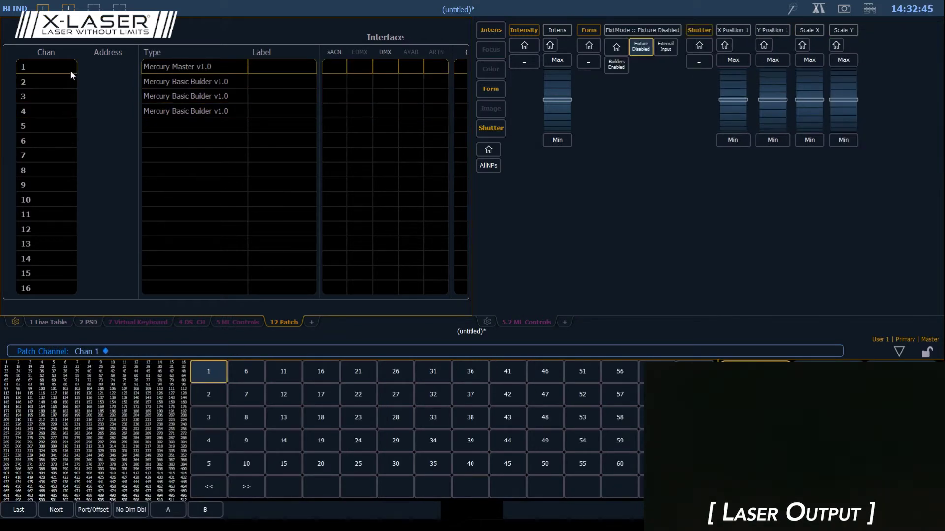
{"action": "left_click", "coordinate": [121, 158]}
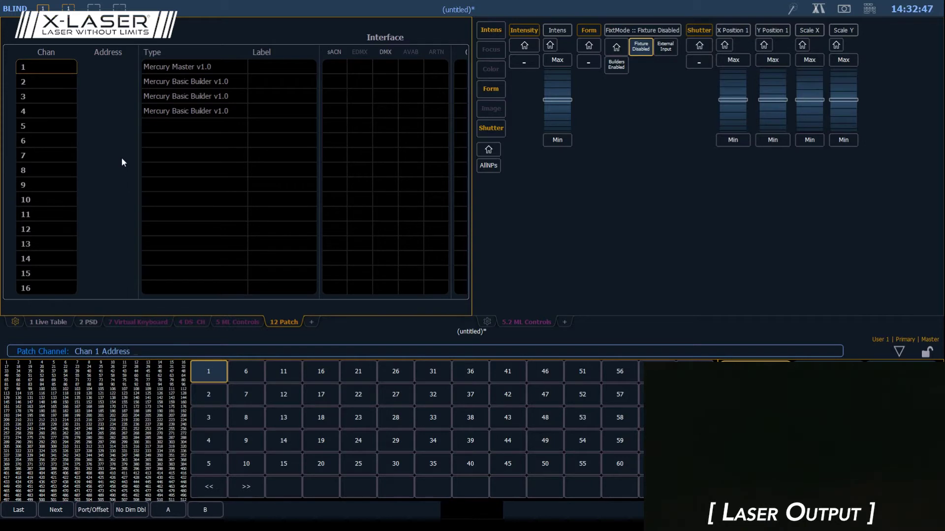
{"action": "type", "text": "1"}
{"action": "key", "text": "Return"}
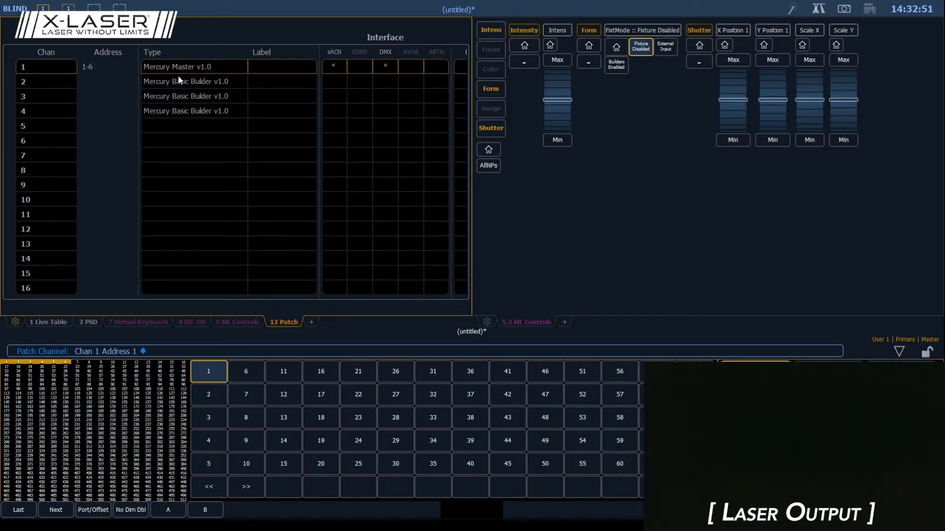
{"action": "left_click", "coordinate": [56, 79]}
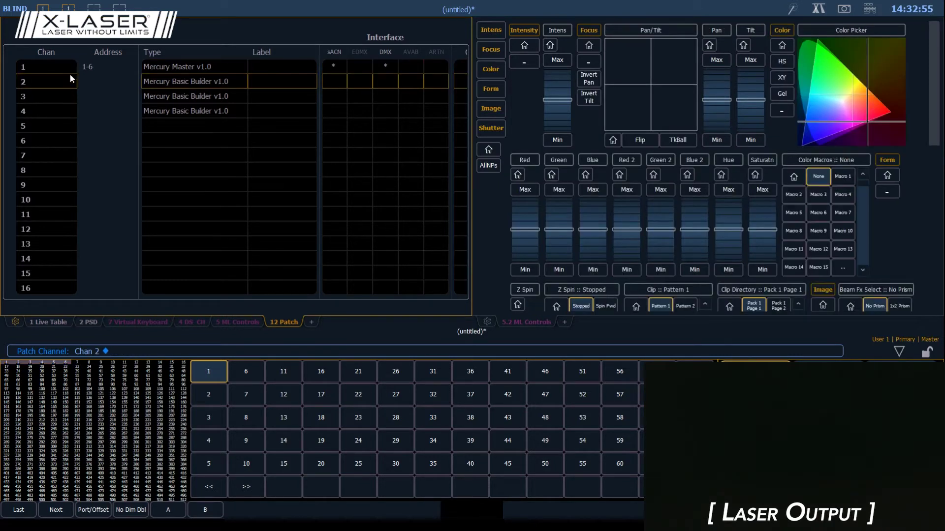
{"action": "left_click", "coordinate": [106, 82]}
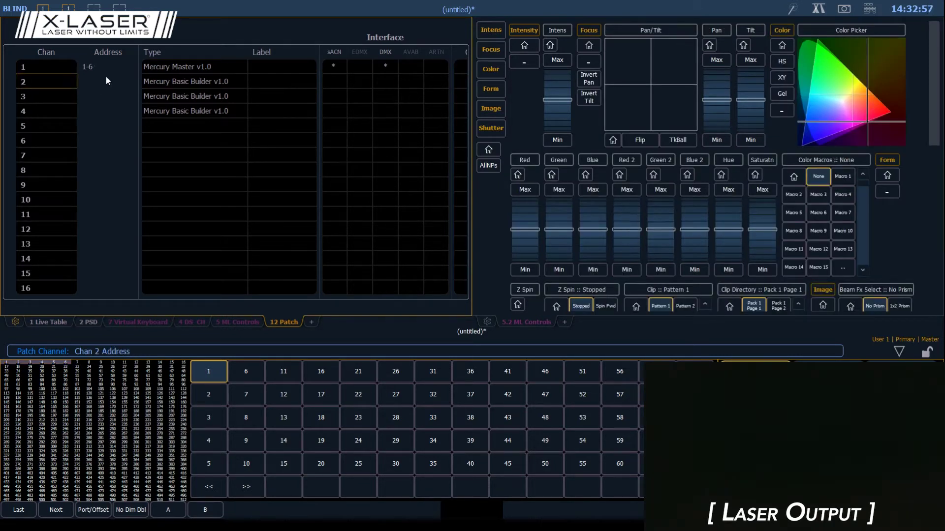
{"action": "type", "text": "7"}
{"action": "key", "text": "Return"}
- Patch channel 3 at address 35 and channel 4 at address 63, then return to the Live Table
{"action": "left_click", "coordinate": [66, 92]}
{"action": "left_click", "coordinate": [90, 96]}
{"action": "type", "text": "35"}
{"action": "key", "text": "Return"}
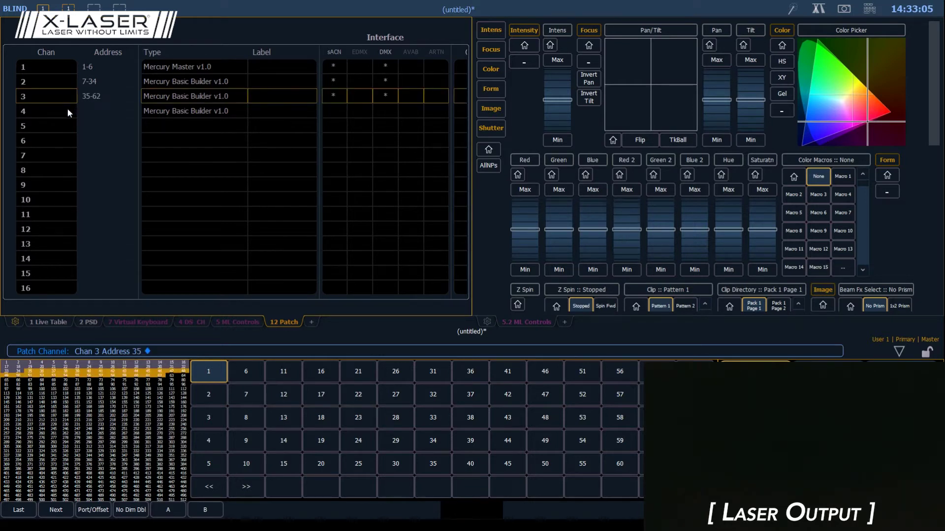
{"action": "left_click", "coordinate": [68, 108]}
{"action": "type", "text": "a"}
{"action": "type", "text": "63"}
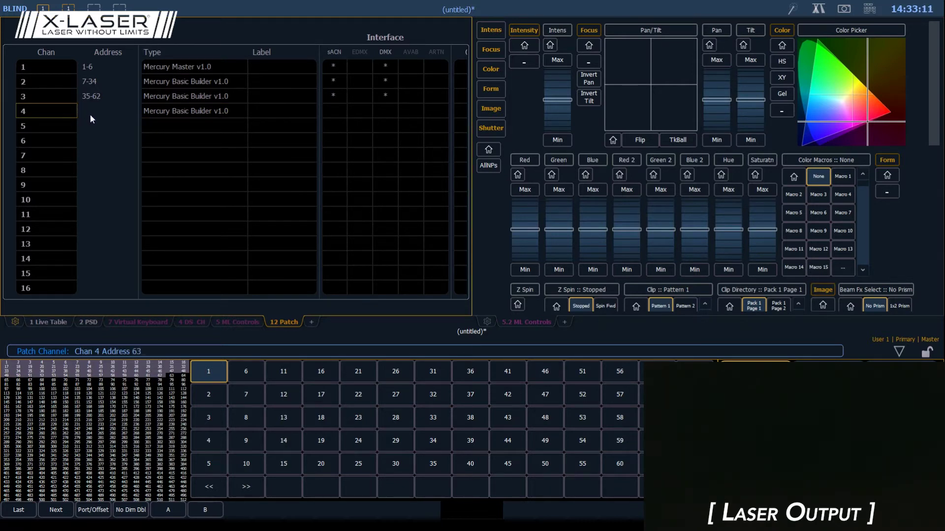
{"action": "key", "text": "Return"}
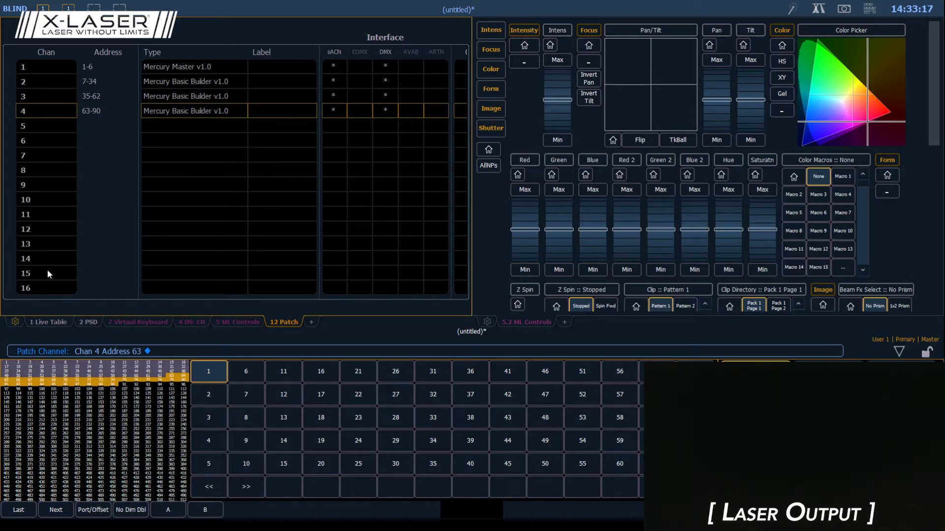
{"action": "left_click", "coordinate": [57, 322]}
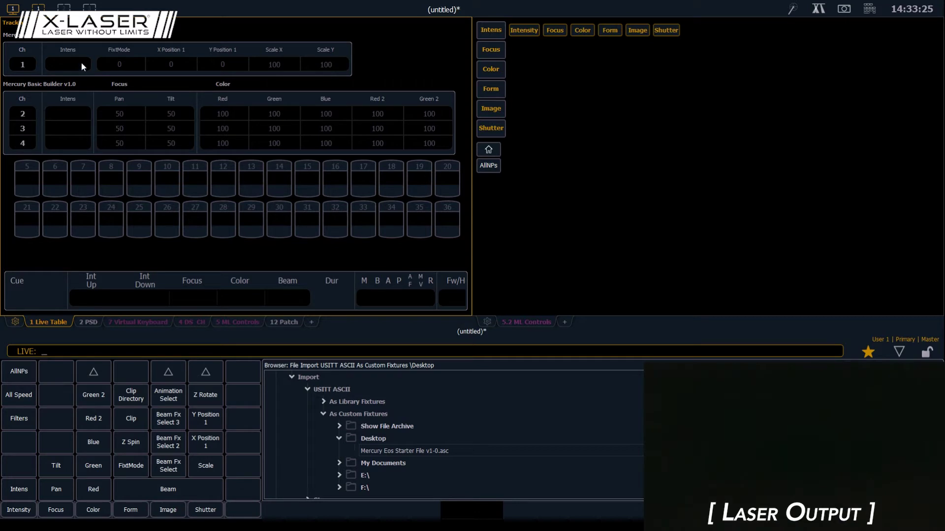
- Bring the Mercury master on channel 1 to Max intensity and switch it to Builders Enabled
{"action": "left_click", "coordinate": [30, 61]}
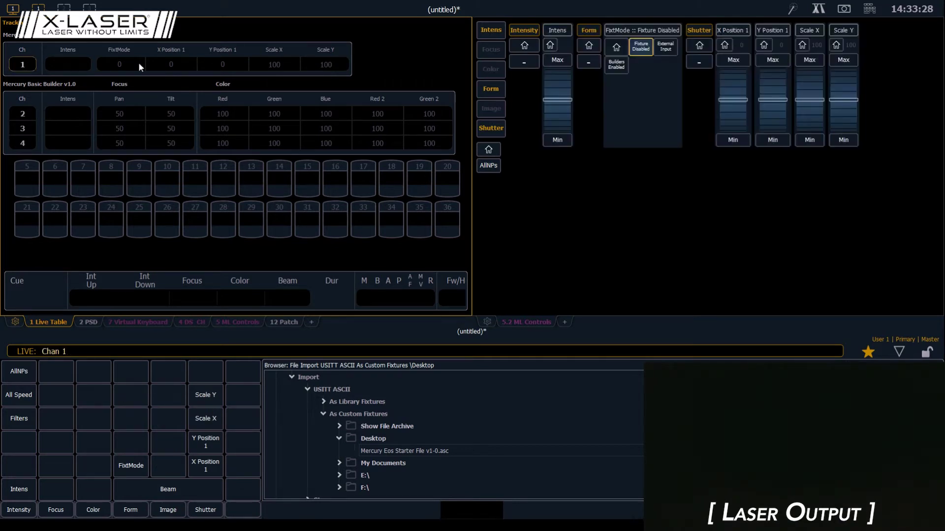
{"action": "left_click", "coordinate": [565, 59]}
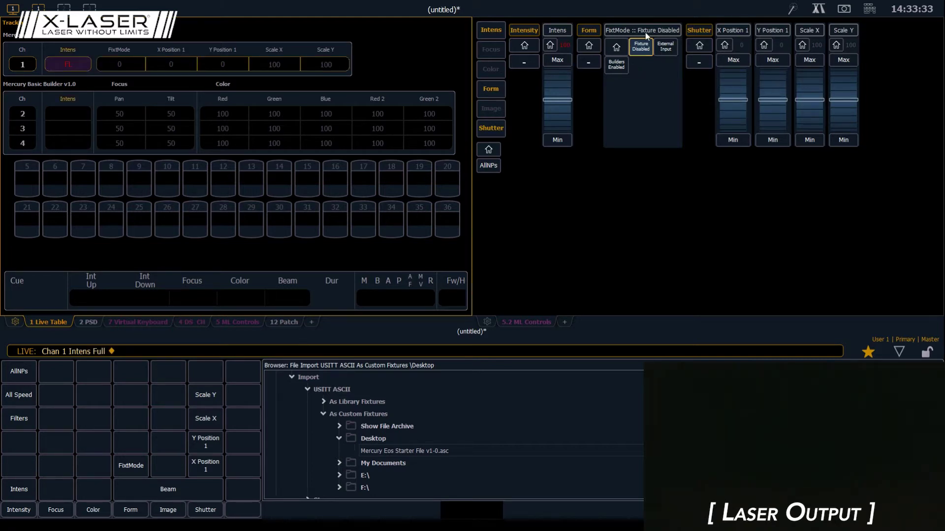
{"action": "left_click", "coordinate": [620, 65]}
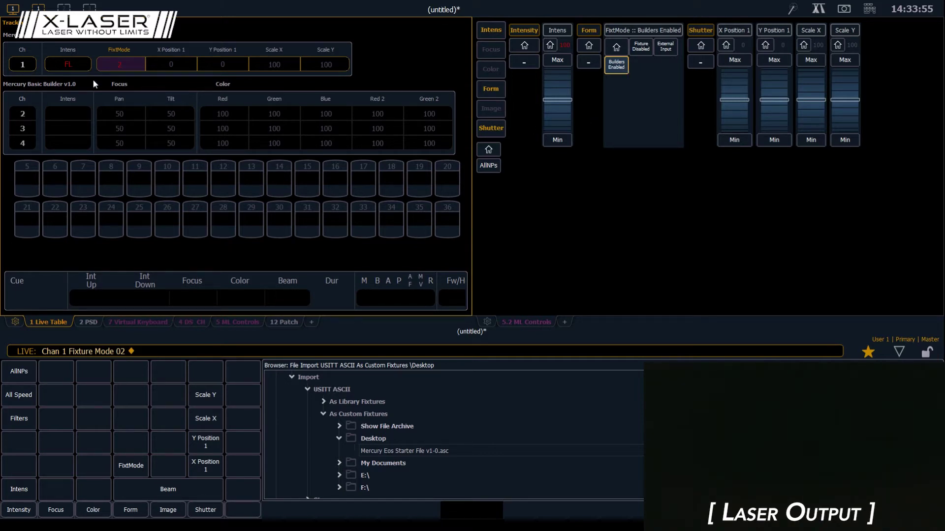
{"action": "left_click", "coordinate": [32, 69]}
- Clear the command line and set channel 2, the first builder, to Max intensity
{"action": "key", "text": "BackSpace"}
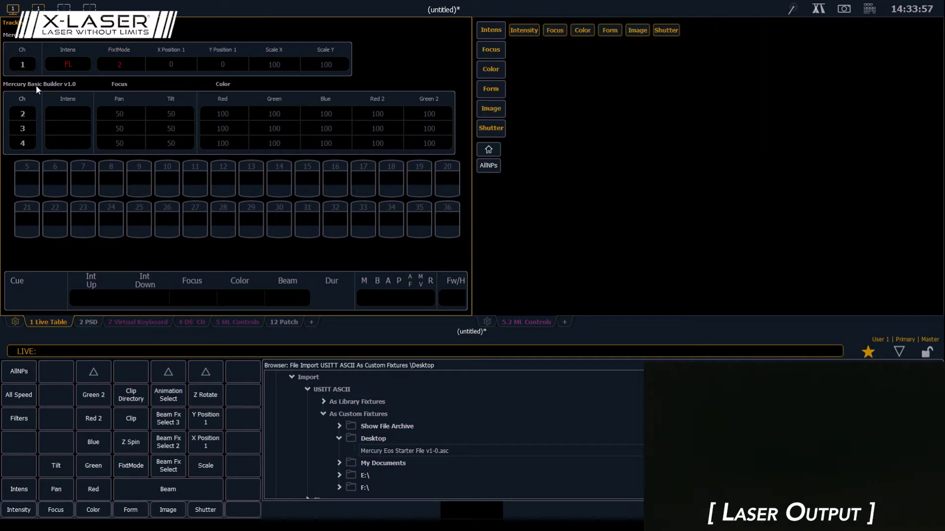
{"action": "left_click", "coordinate": [28, 111]}
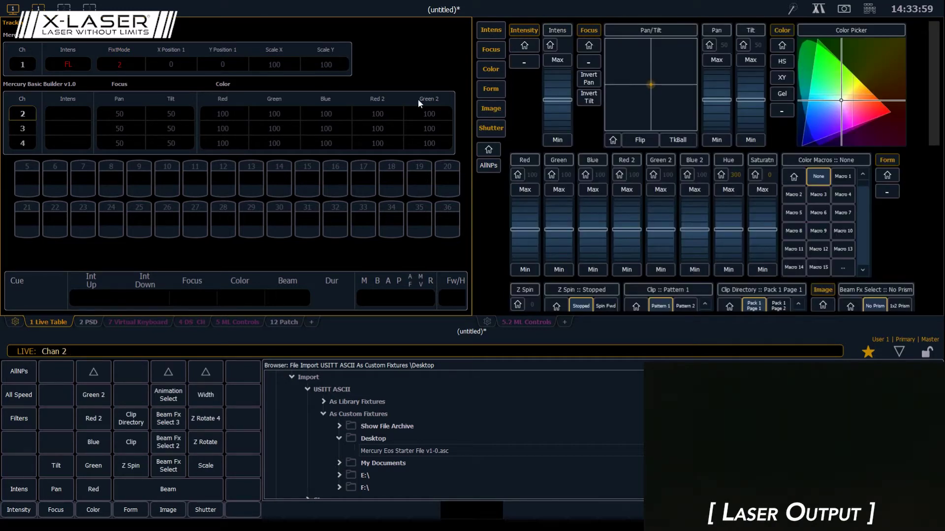
{"action": "scroll", "coordinate": [560, 102], "scroll_direction": "up", "scroll_amount": 1}
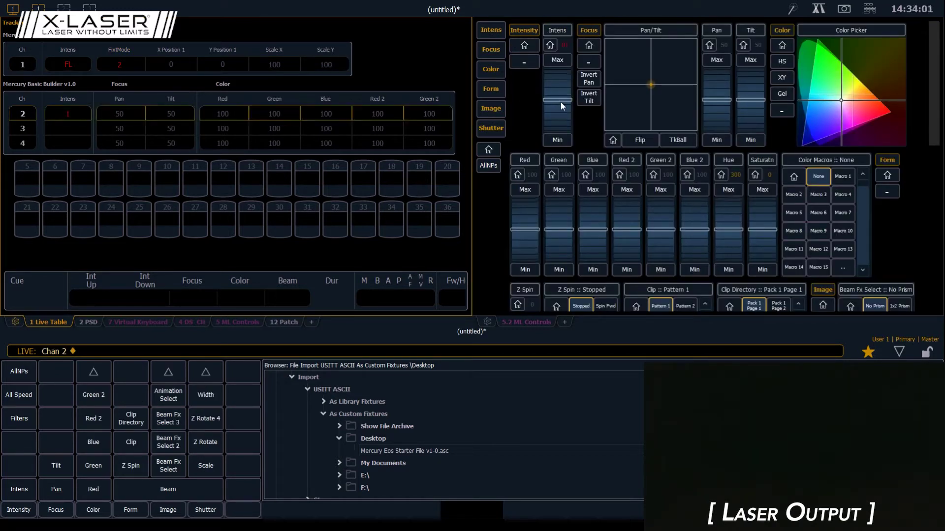
{"action": "scroll", "coordinate": [559, 102], "scroll_direction": "up", "scroll_amount": 2}
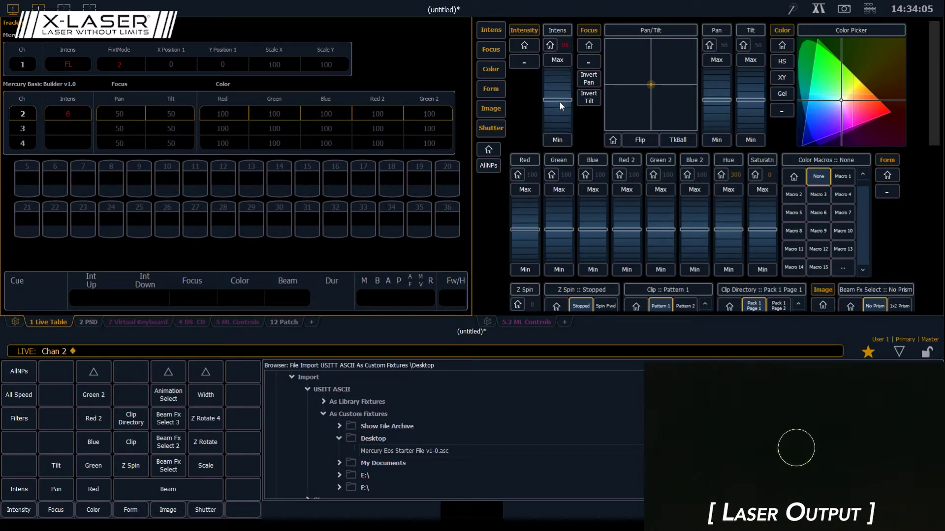
{"action": "left_click", "coordinate": [565, 59]}
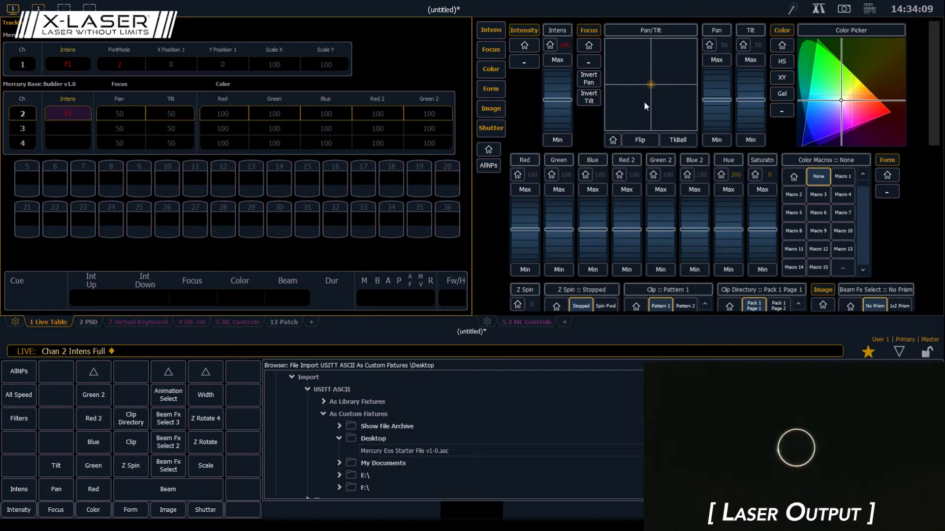